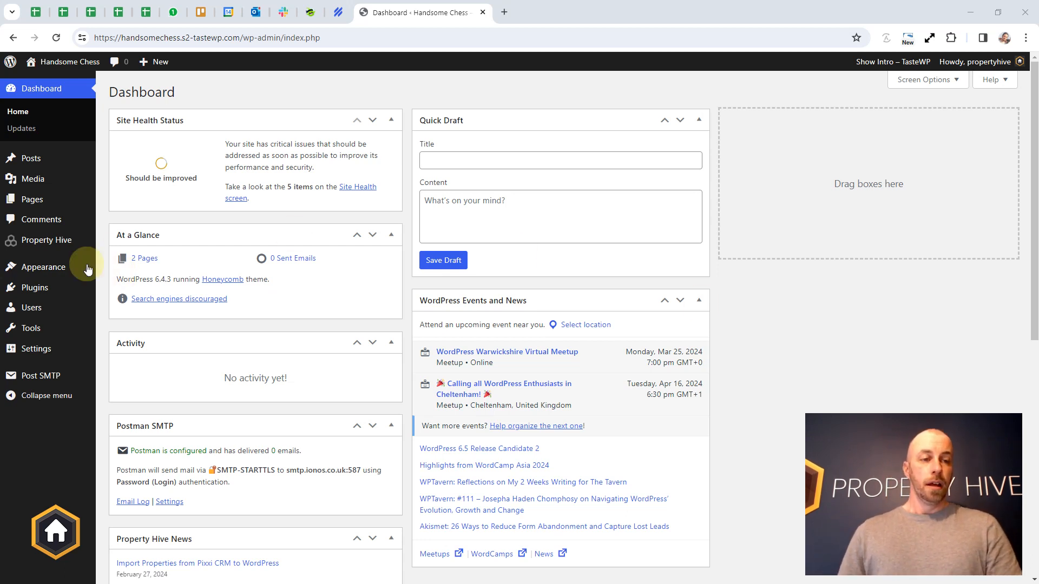
Open the hot applicant's record and list the properties matching their residential sales requirements
mouse_move(71, 261)
mouse_move(45, 245)
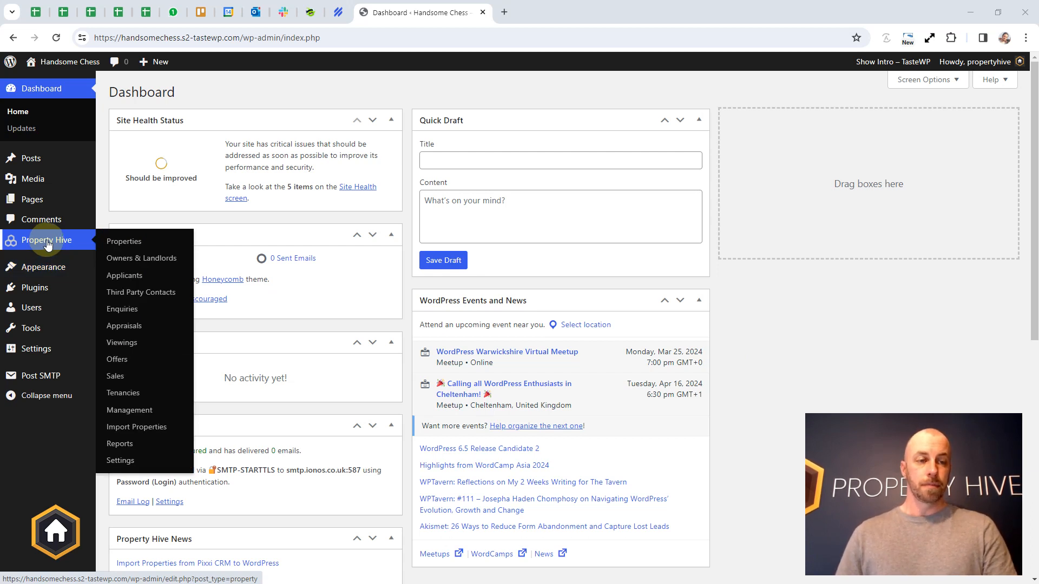
left_click(136, 275)
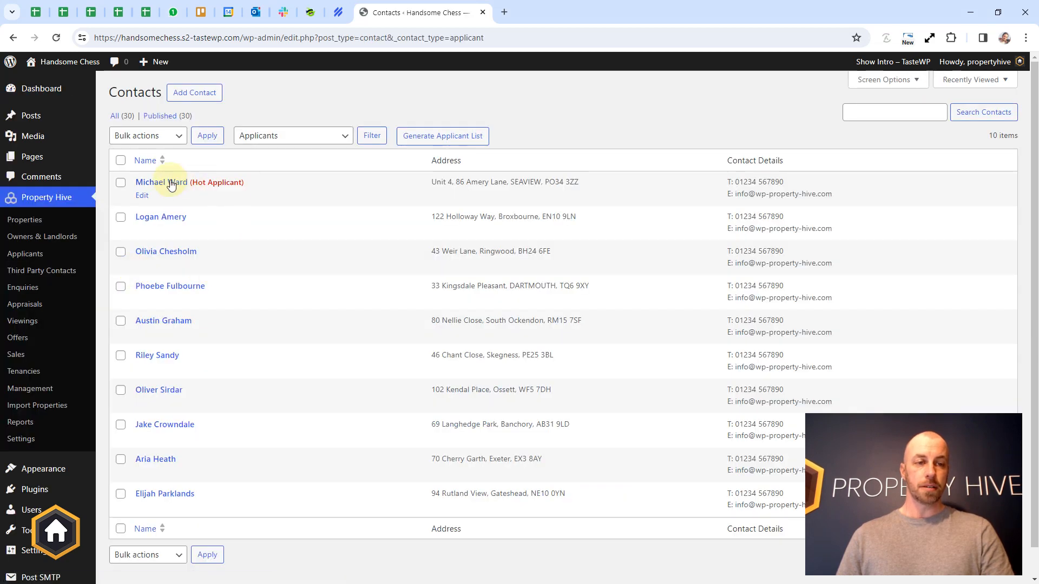
left_click(171, 183)
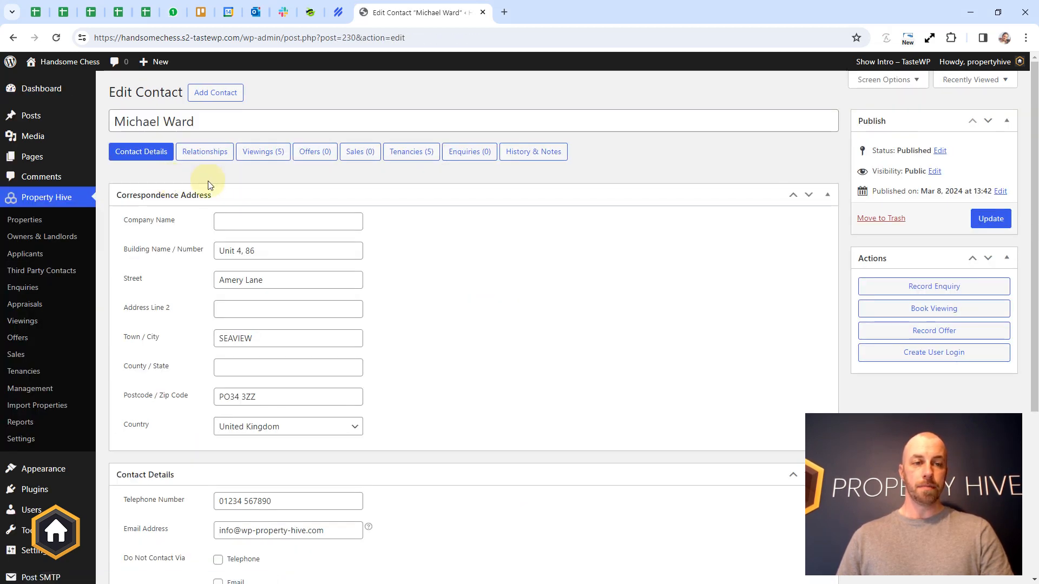
left_click(213, 155)
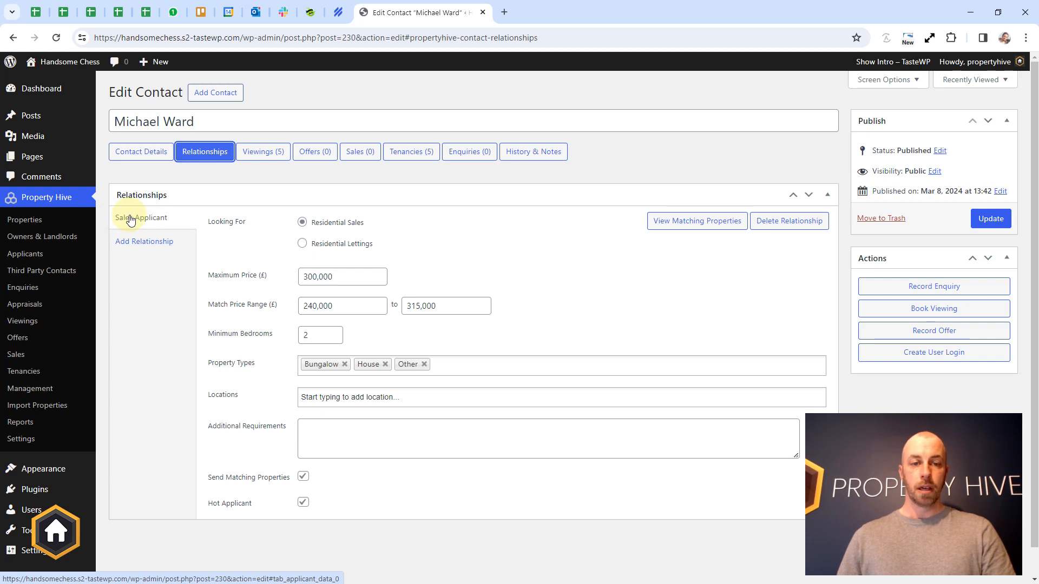
left_click(691, 223)
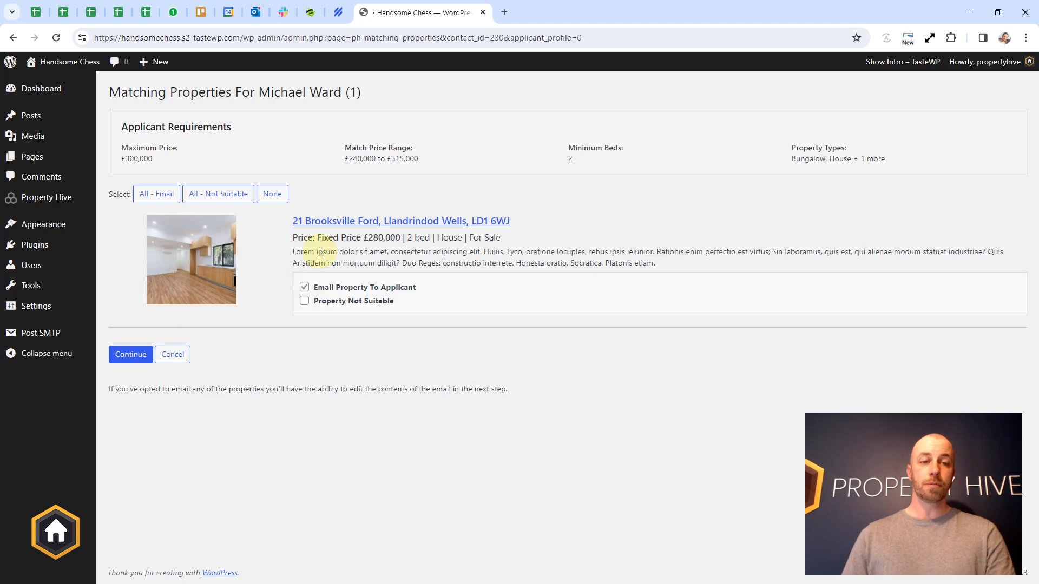
Try the not-suitable and email options for the matching property, individually and with the bulk selections
left_click(305, 301)
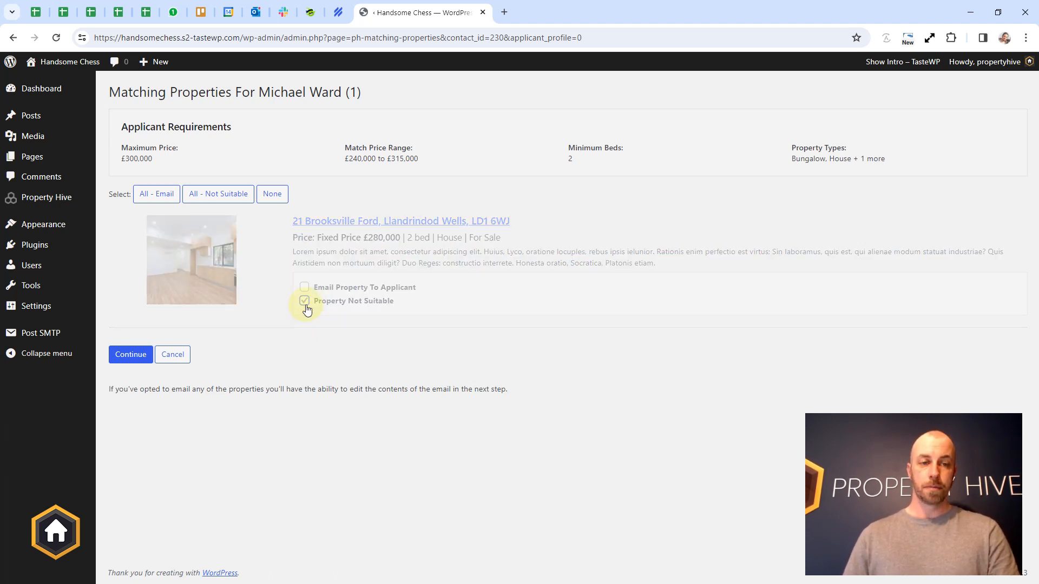
left_click(305, 302)
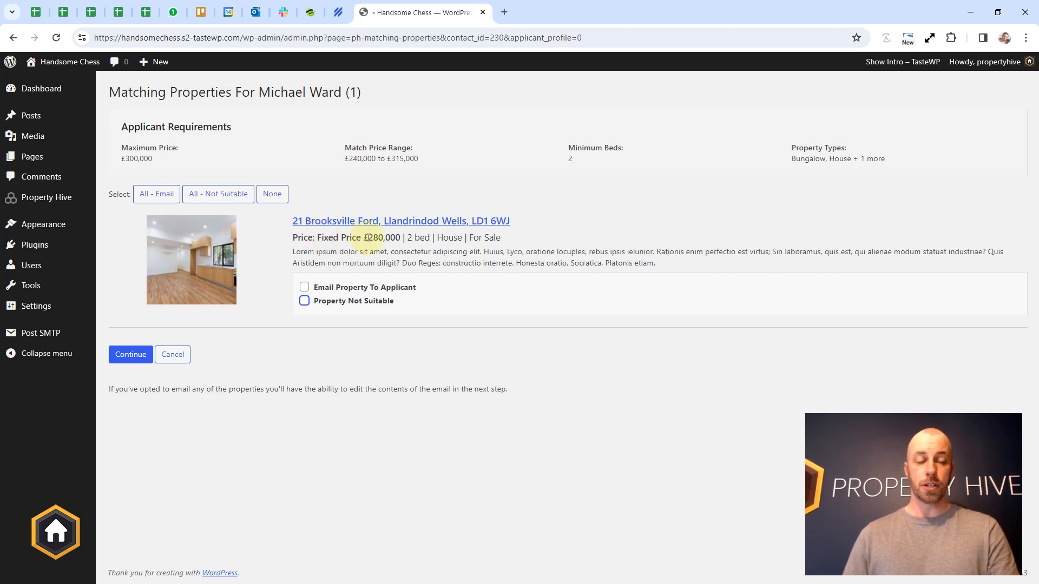
left_click(304, 288)
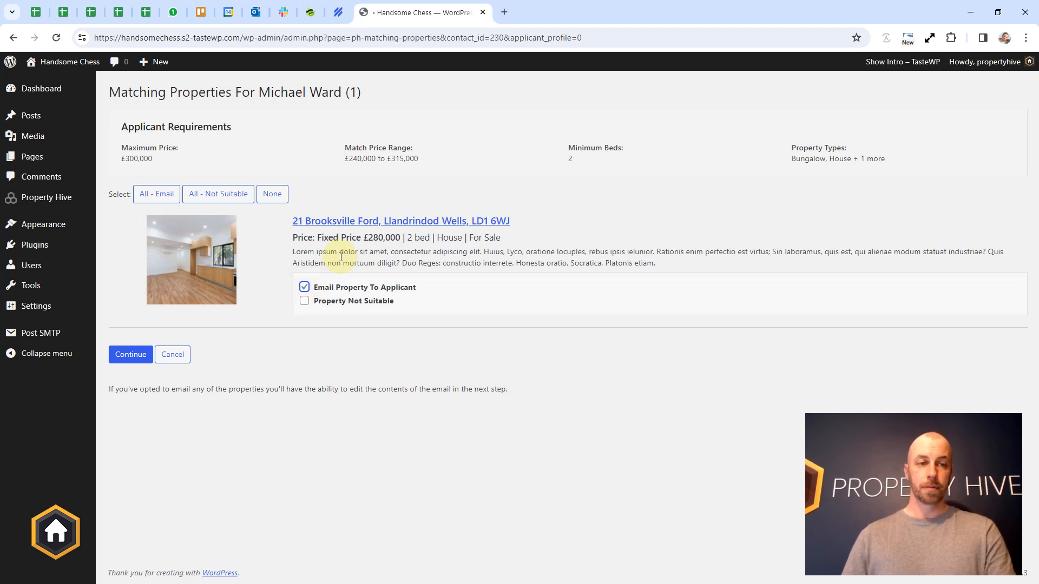
left_click(166, 197)
left_click(211, 199)
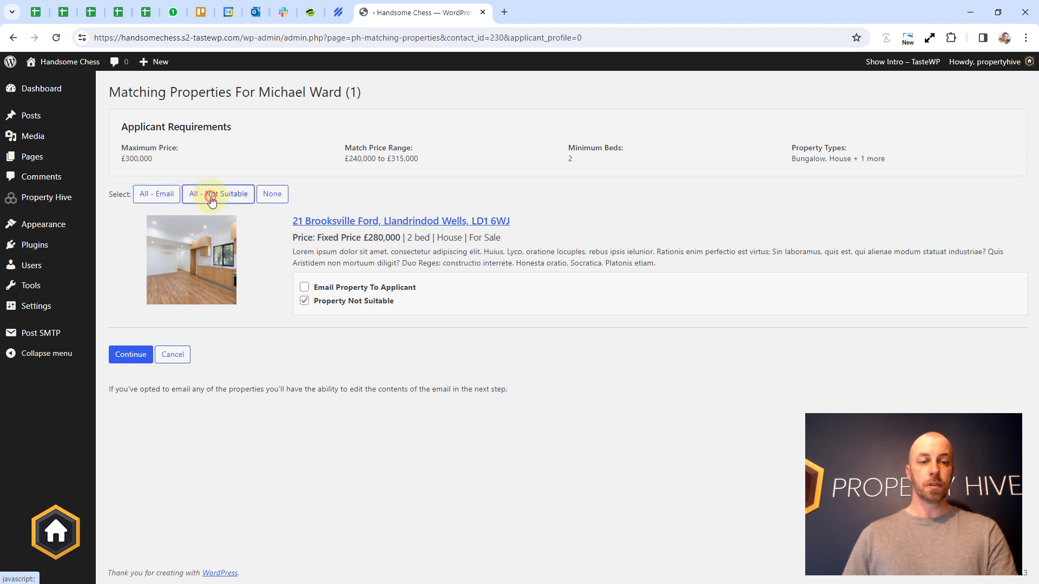
left_click(263, 197)
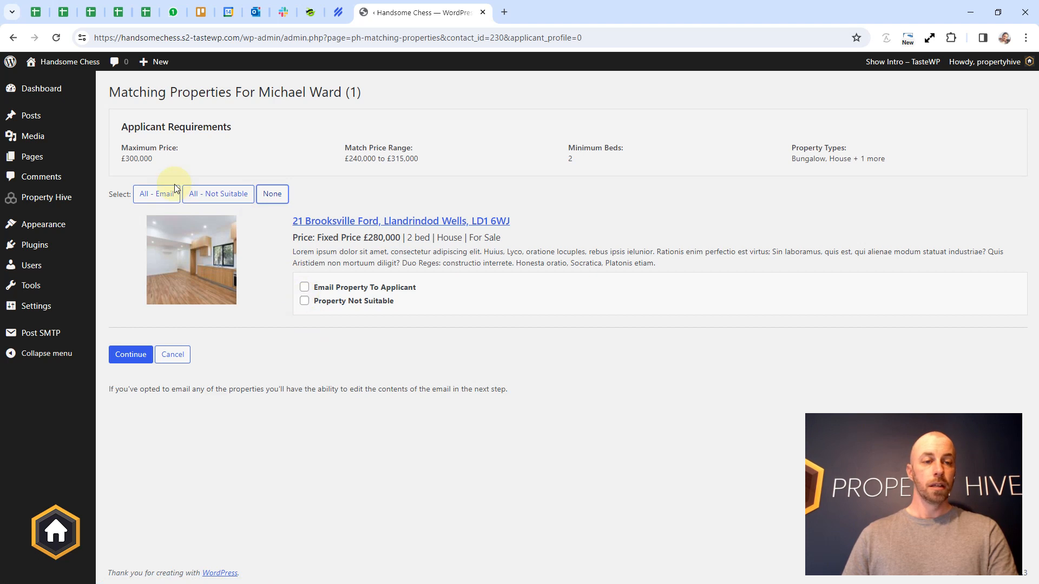
Choose to email the matching property to the applicant and review the email's sender name, subject and body
left_click(304, 288)
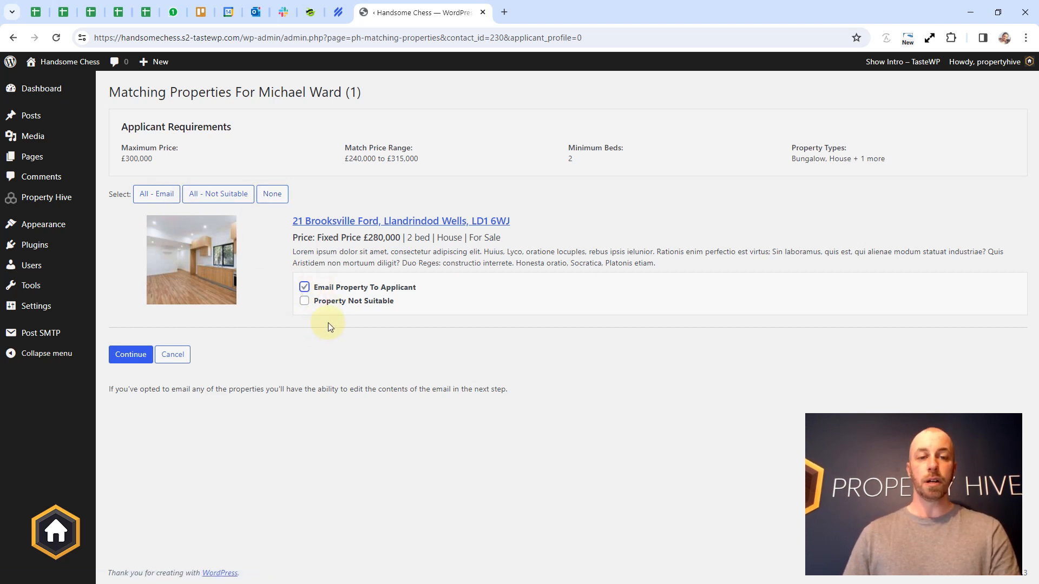
left_click(133, 356)
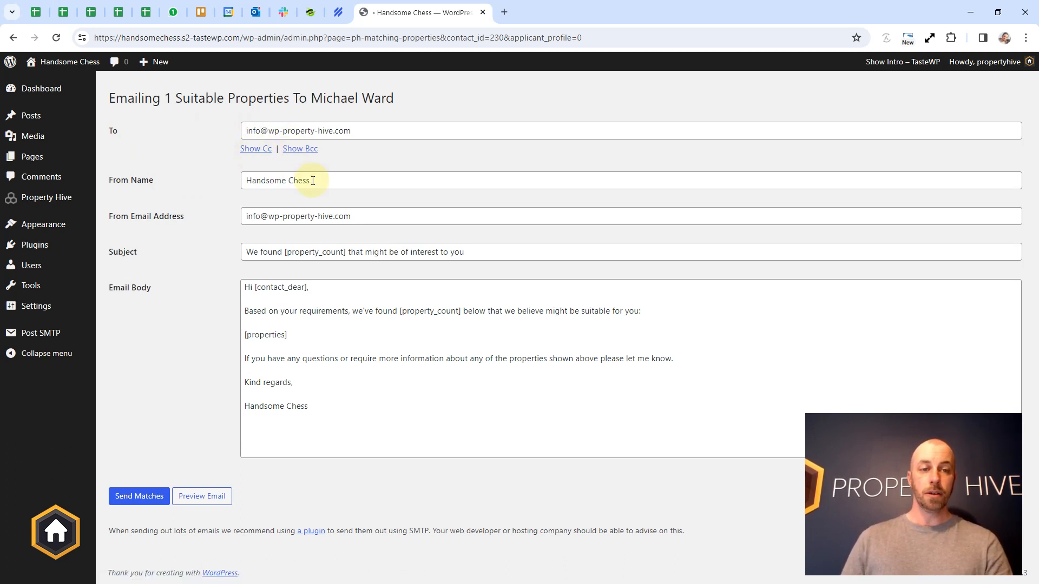
left_click_drag(313, 180, 246, 180)
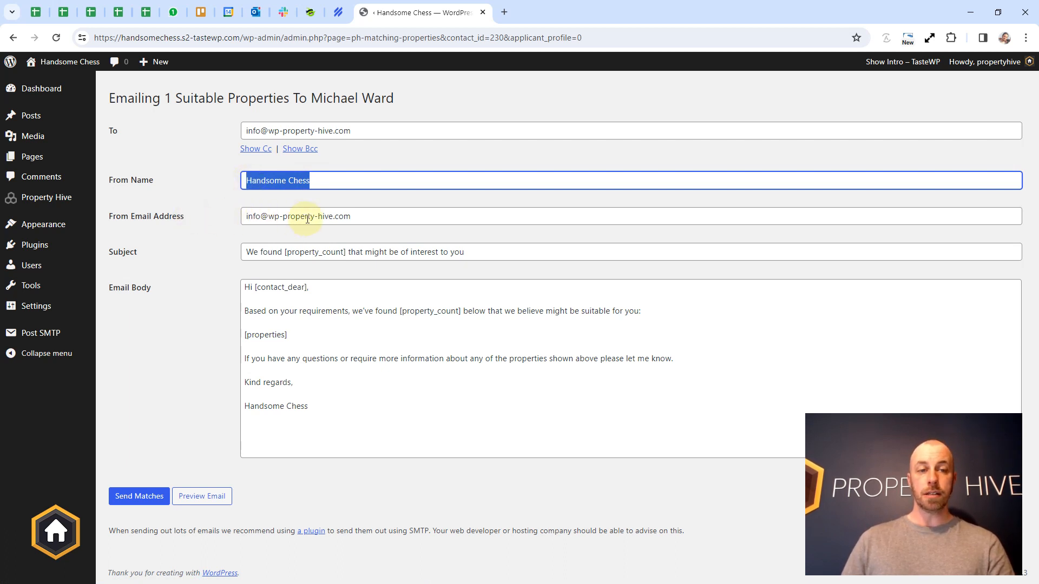
left_click(248, 249)
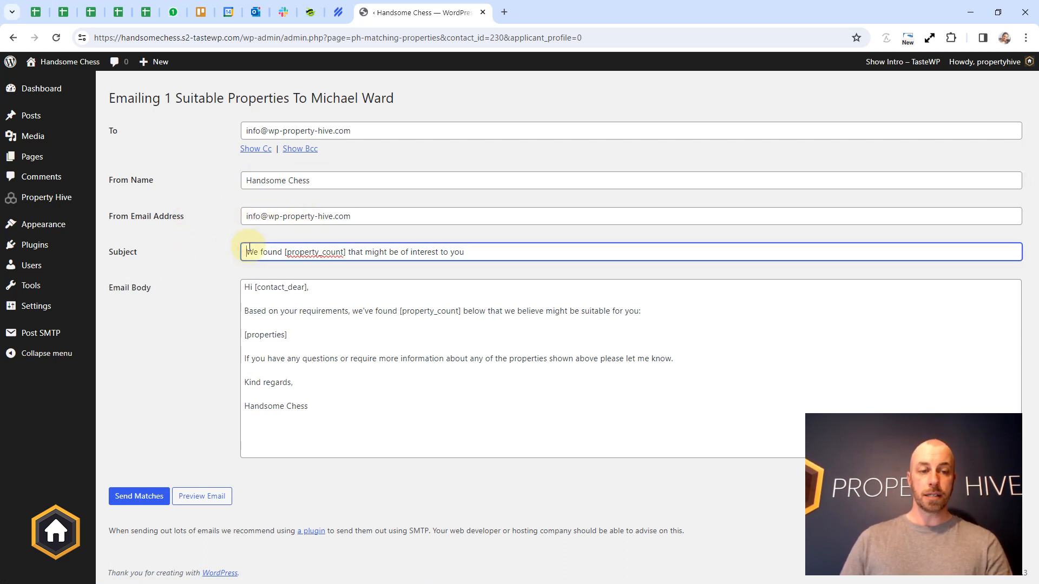
left_click(316, 319)
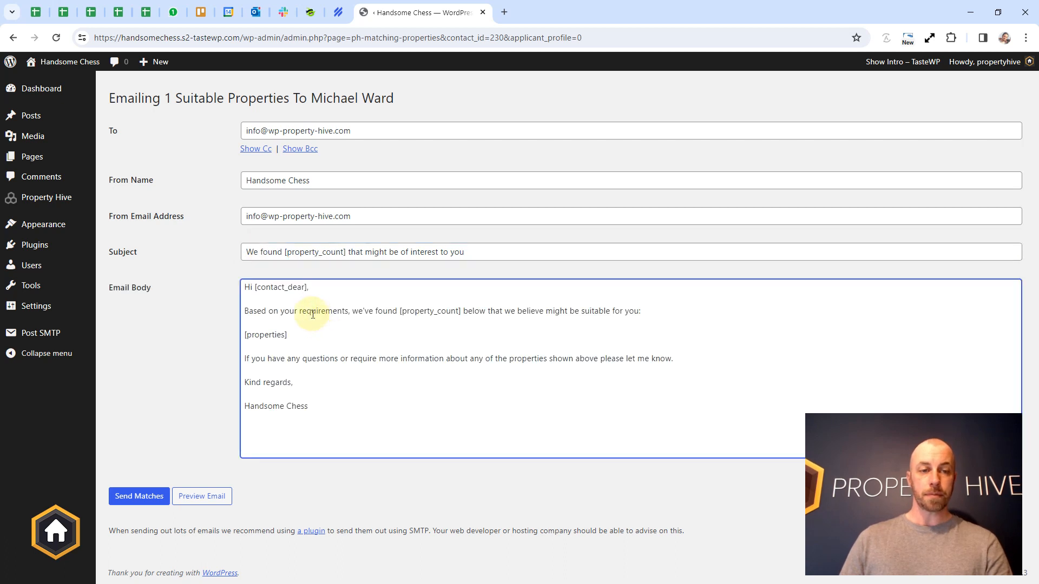
left_click(290, 252)
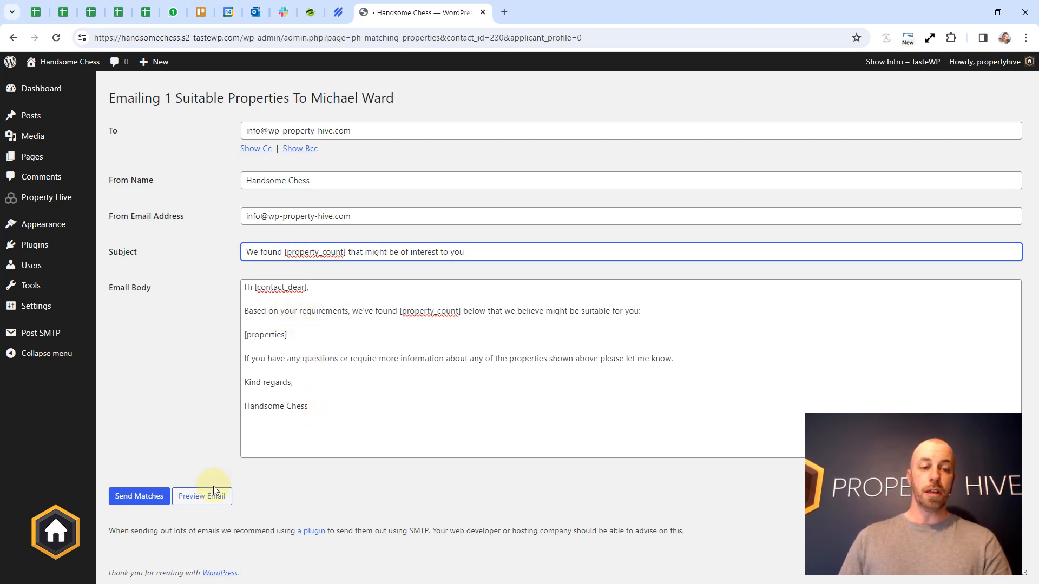
Preview the property match email for the applicant and return to its composition form
left_click(198, 497)
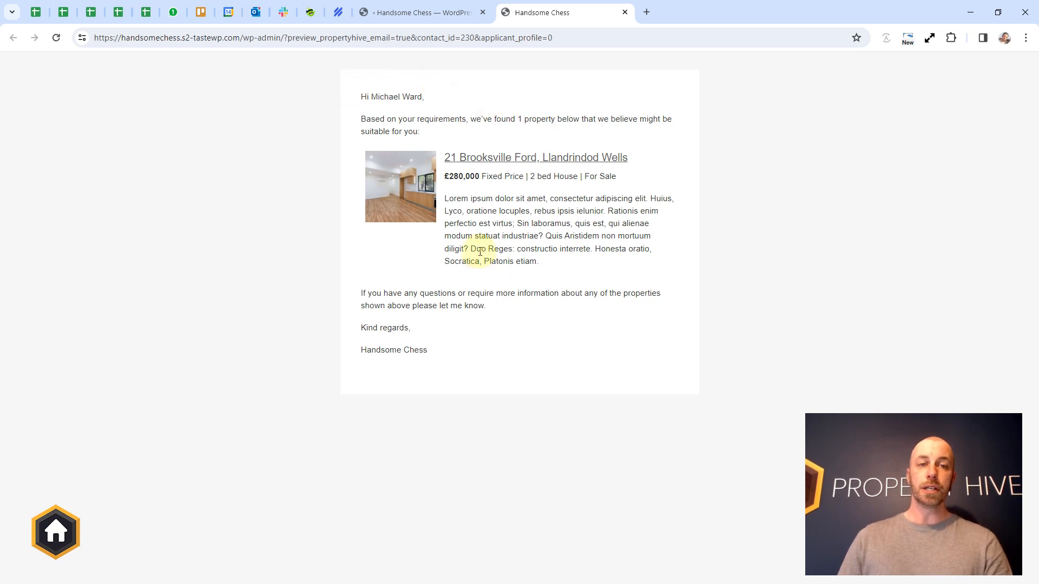
left_click(421, 13)
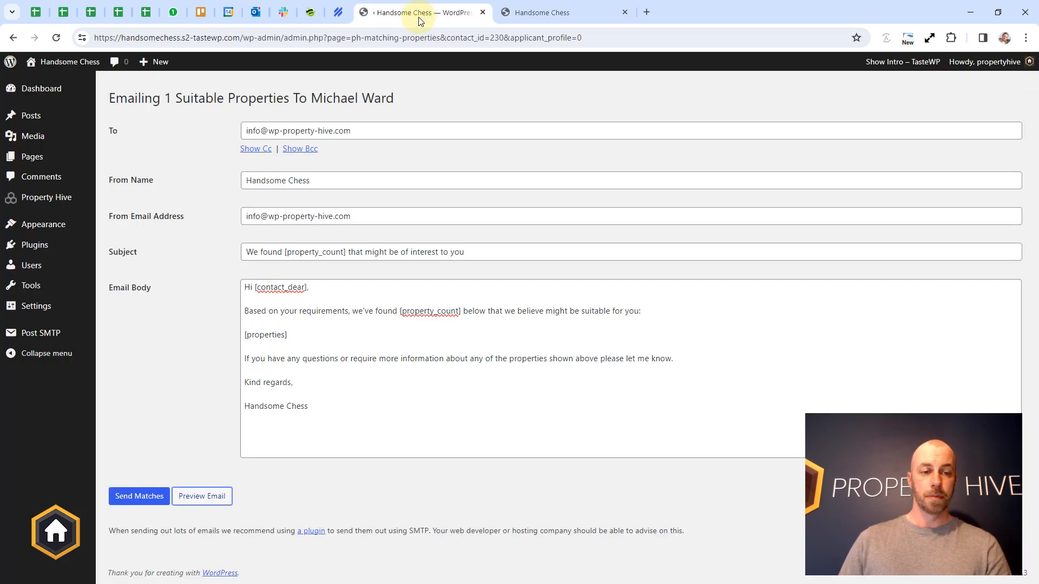
left_click(150, 496)
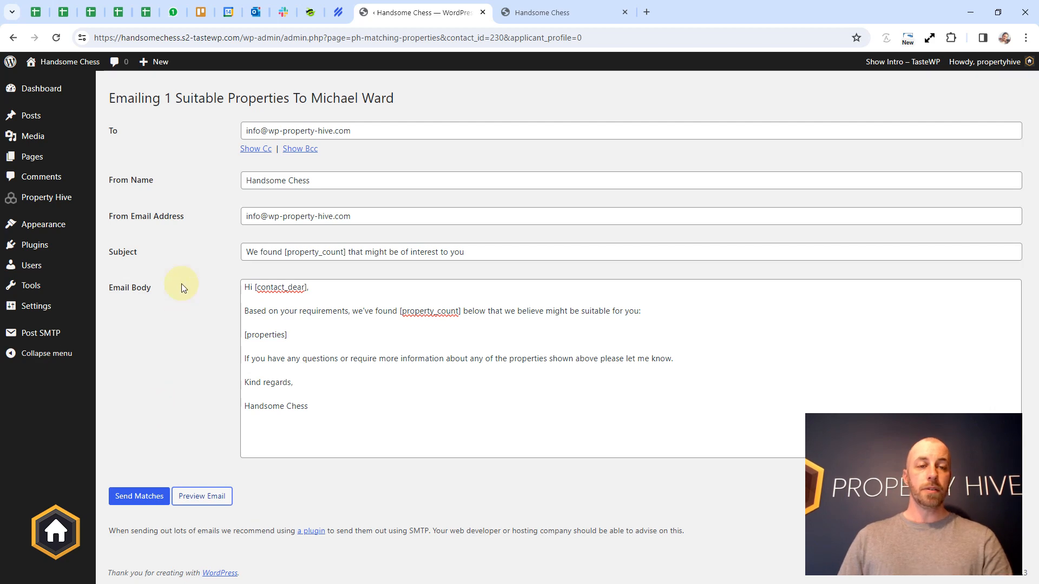
Open the two-bedroom house for sale at a fixed price of £280,000 and list its matching applicants
mouse_move(34, 210)
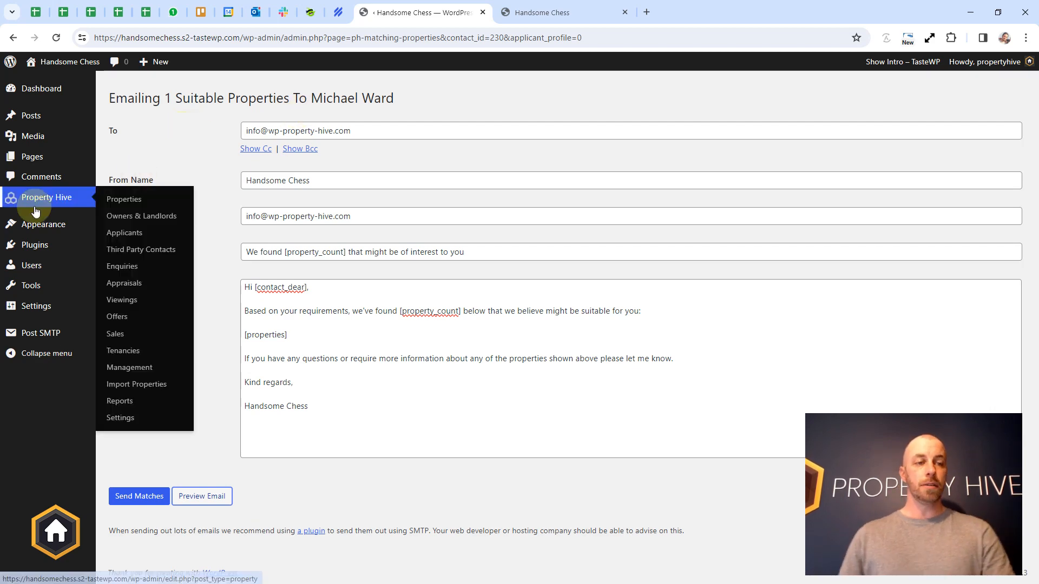
left_click(132, 202)
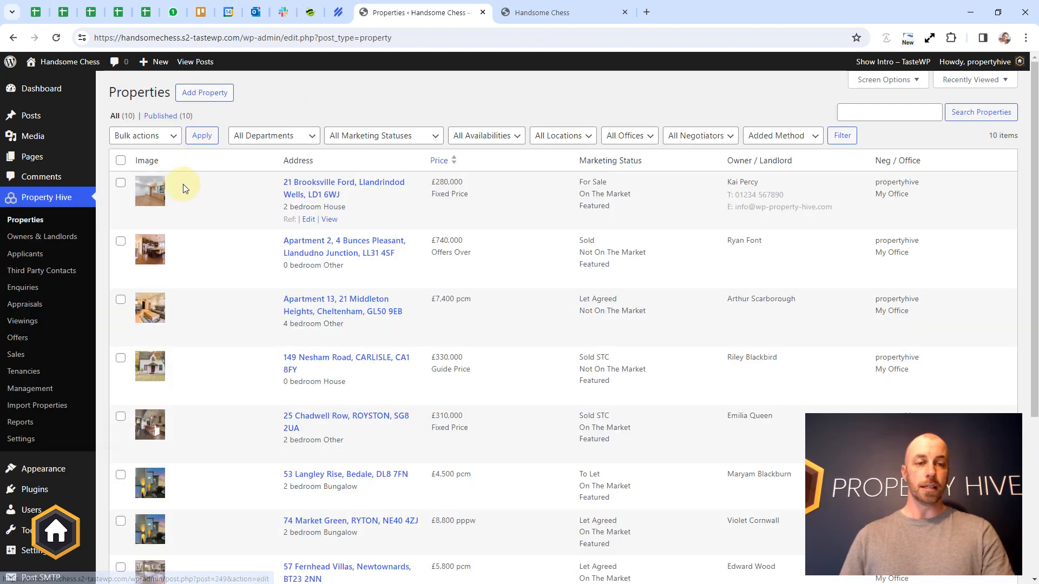
left_click(294, 184)
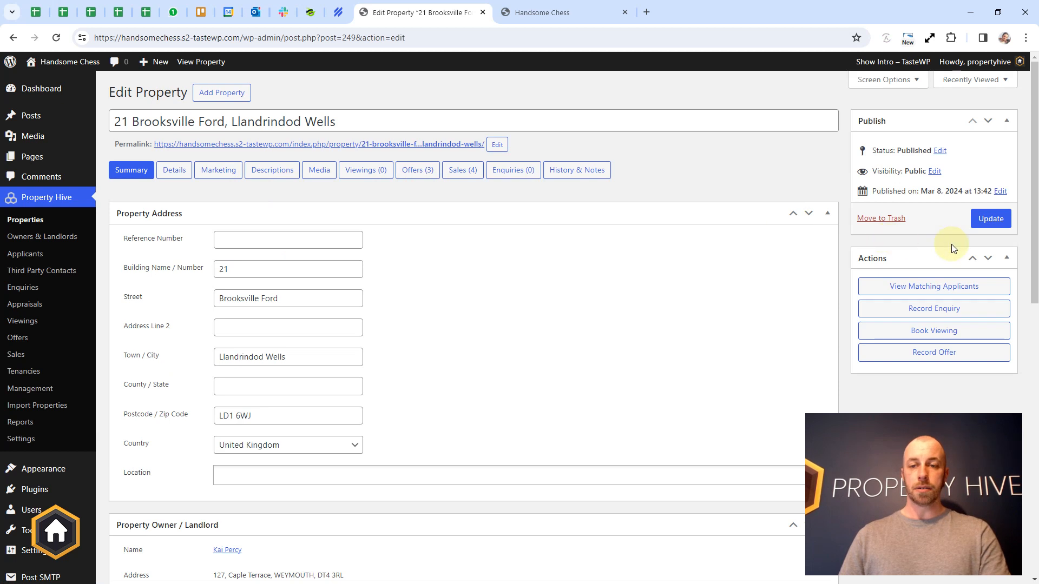
left_click(909, 288)
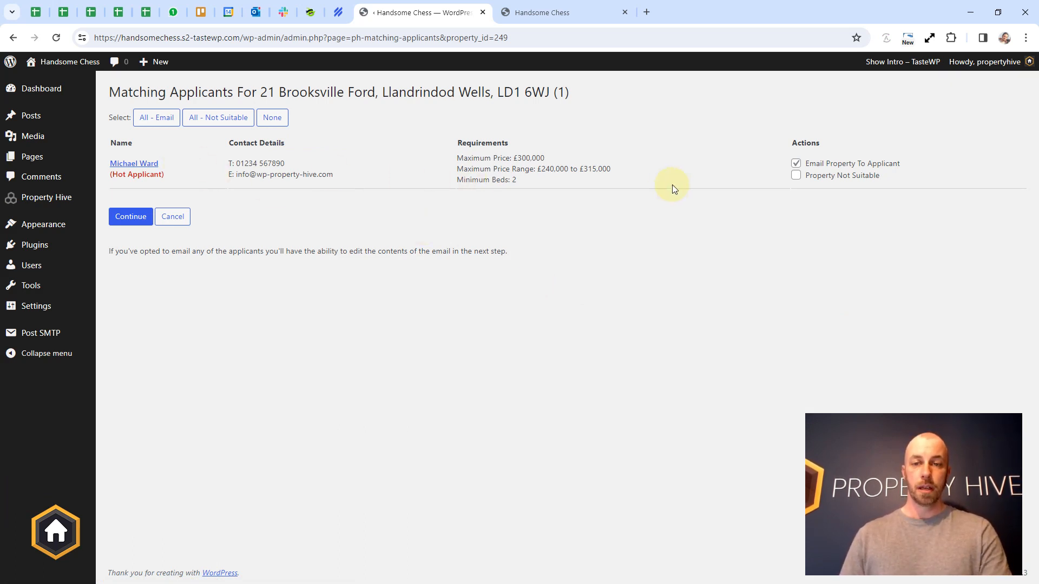
Choose to email the property to the matching applicant, and preview the composed email
left_click(796, 163)
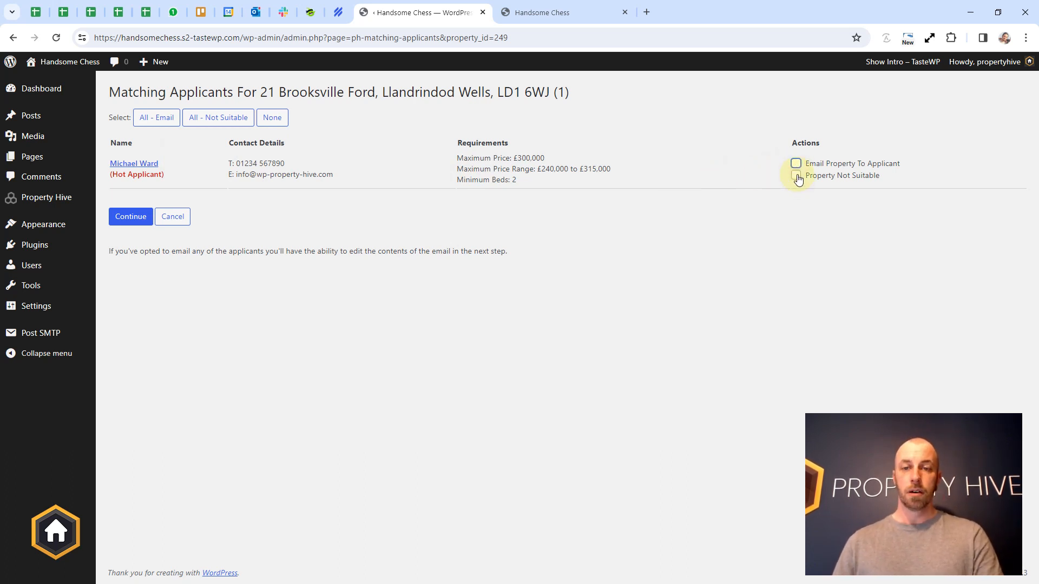
left_click(797, 177)
left_click(796, 175)
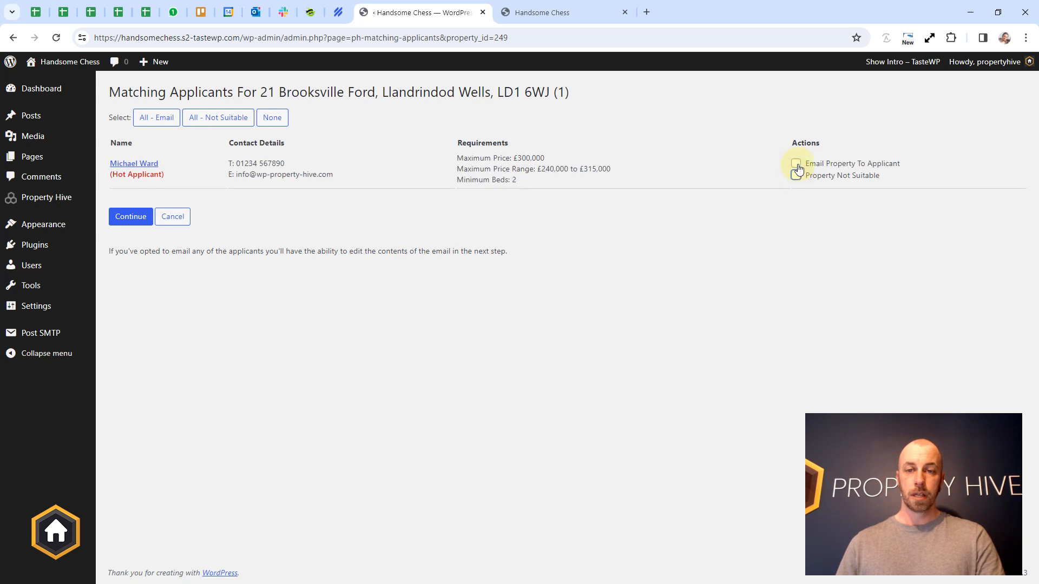
left_click(795, 163)
left_click(131, 216)
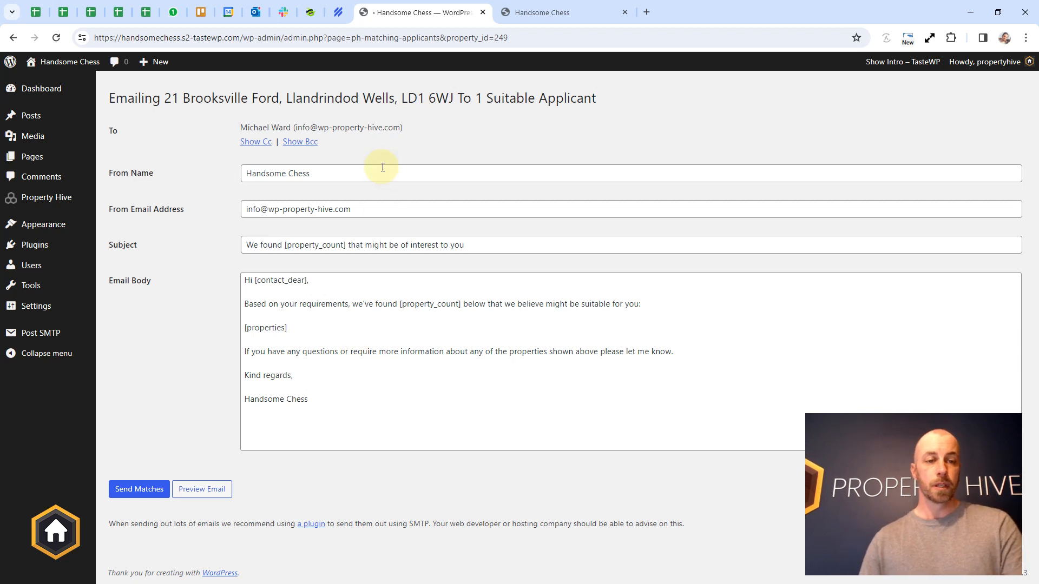
left_click(216, 489)
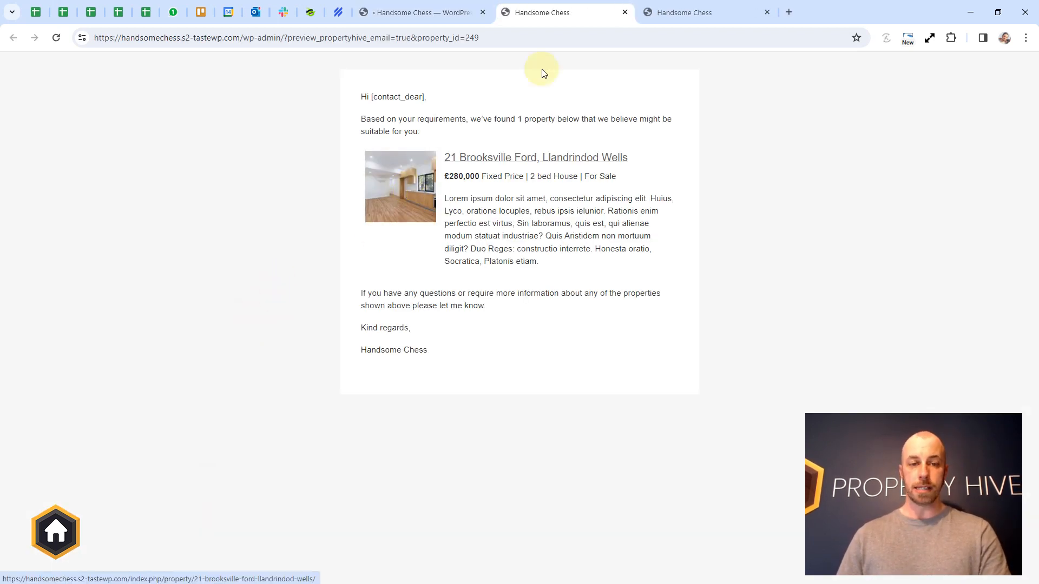
left_click(625, 12)
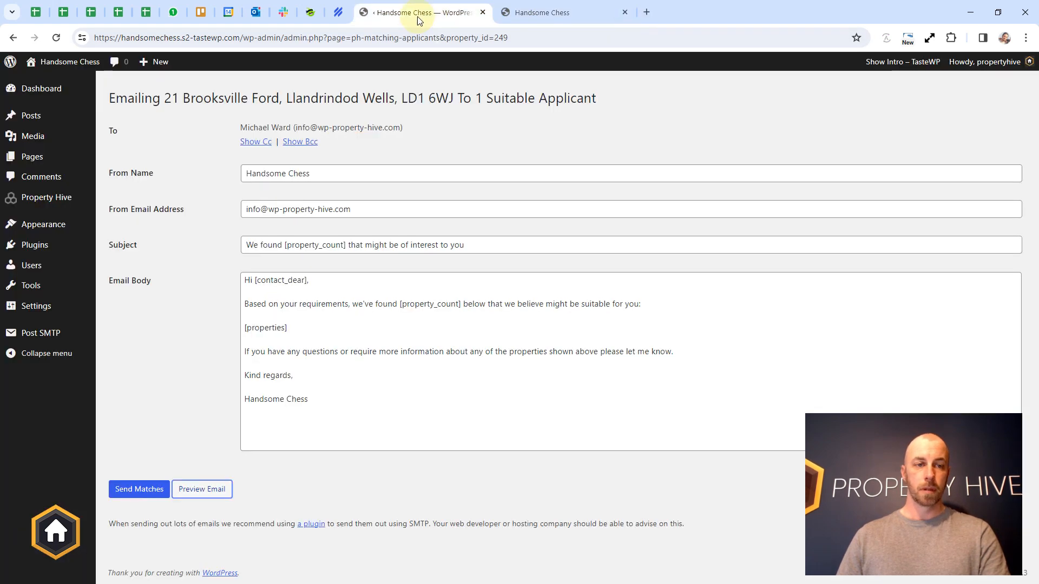
Enable automatic sending of matching properties to applicants in the Property Hive email settings and save the changes
mouse_move(70, 195)
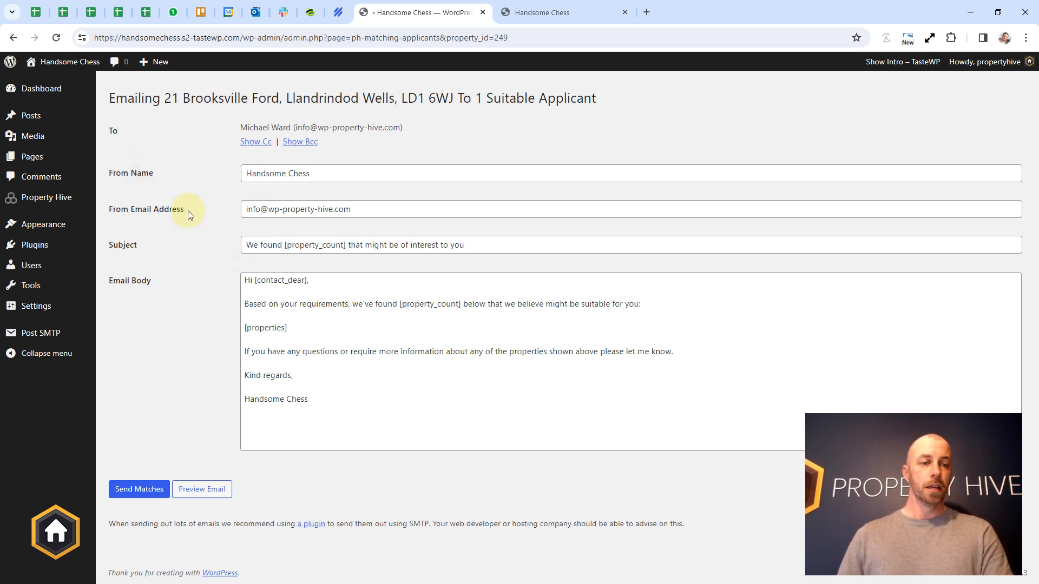
mouse_move(70, 198)
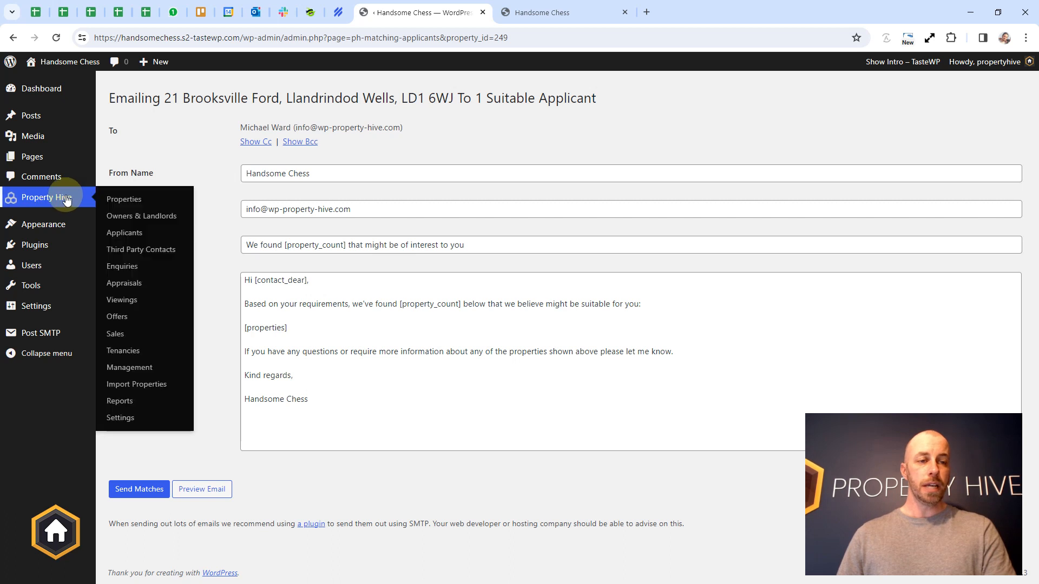
left_click(120, 417)
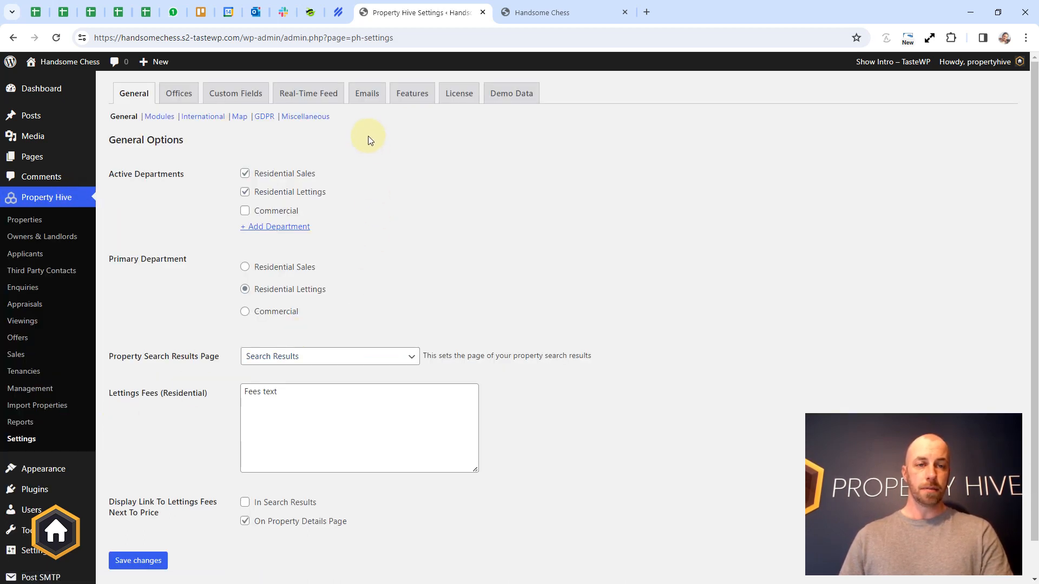
left_click(373, 95)
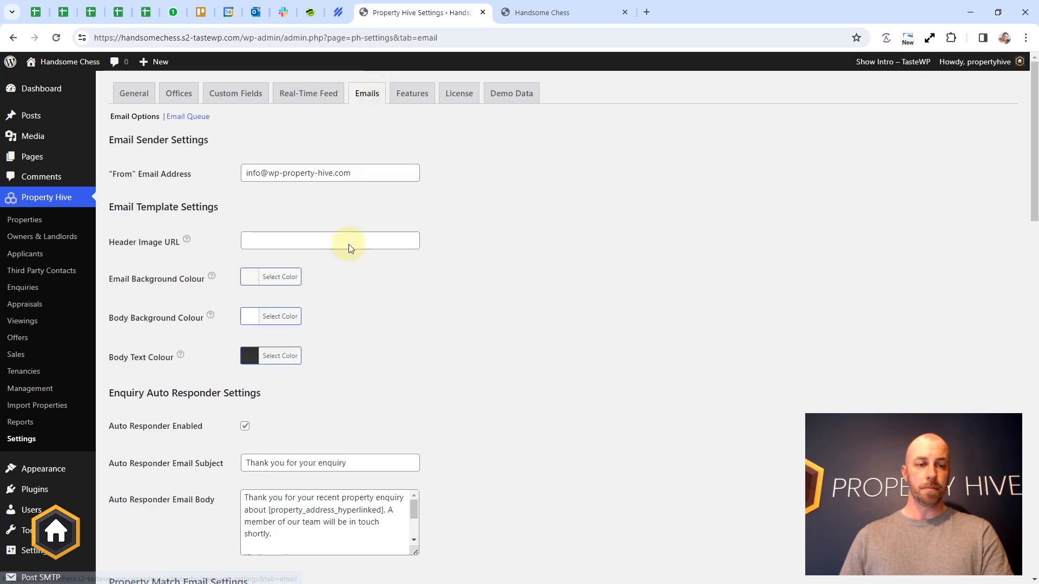
scroll(356, 322, "down", 9)
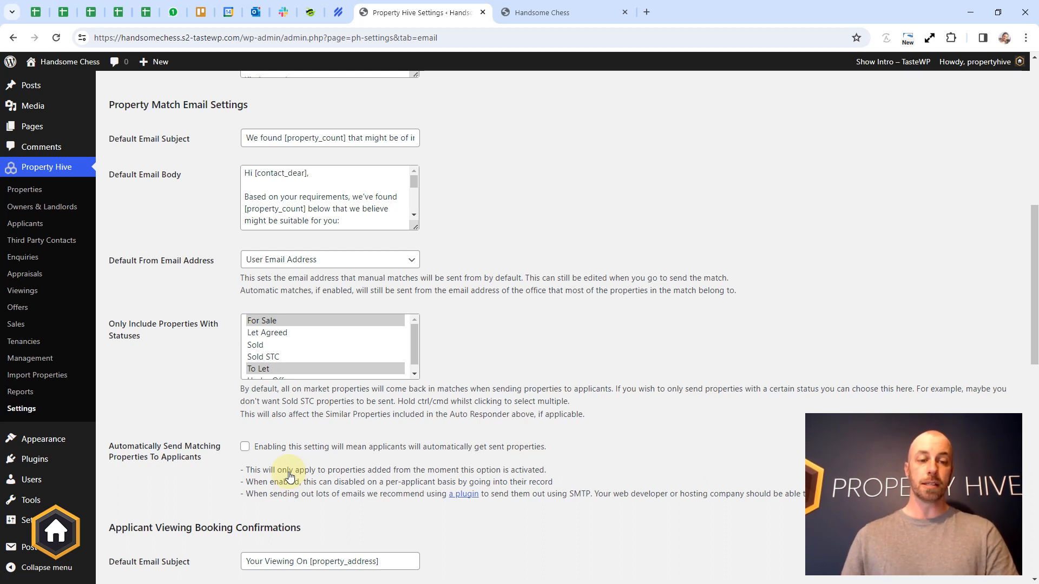
left_click(245, 447)
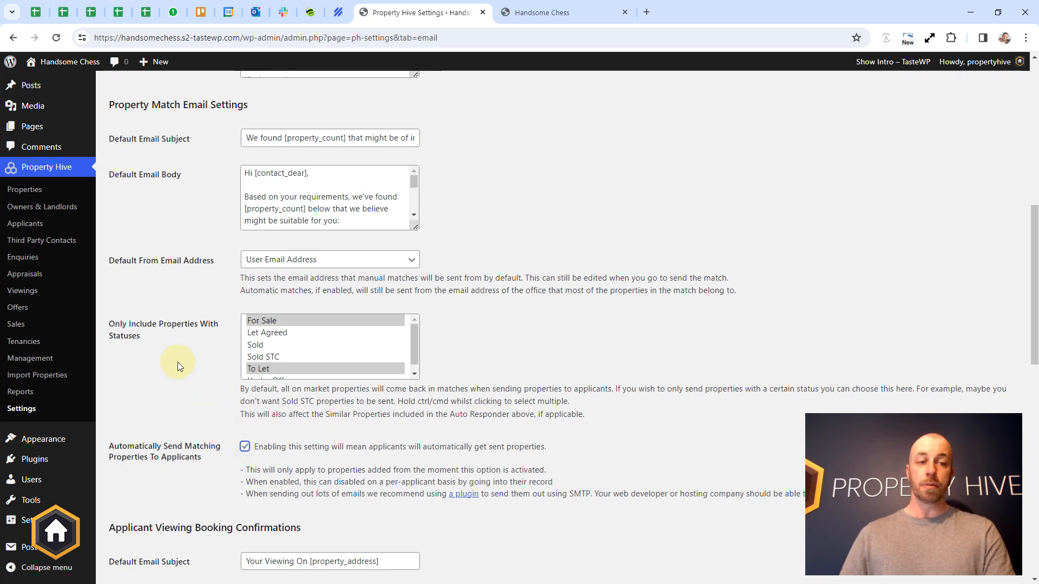
scroll(179, 441, "down", 13)
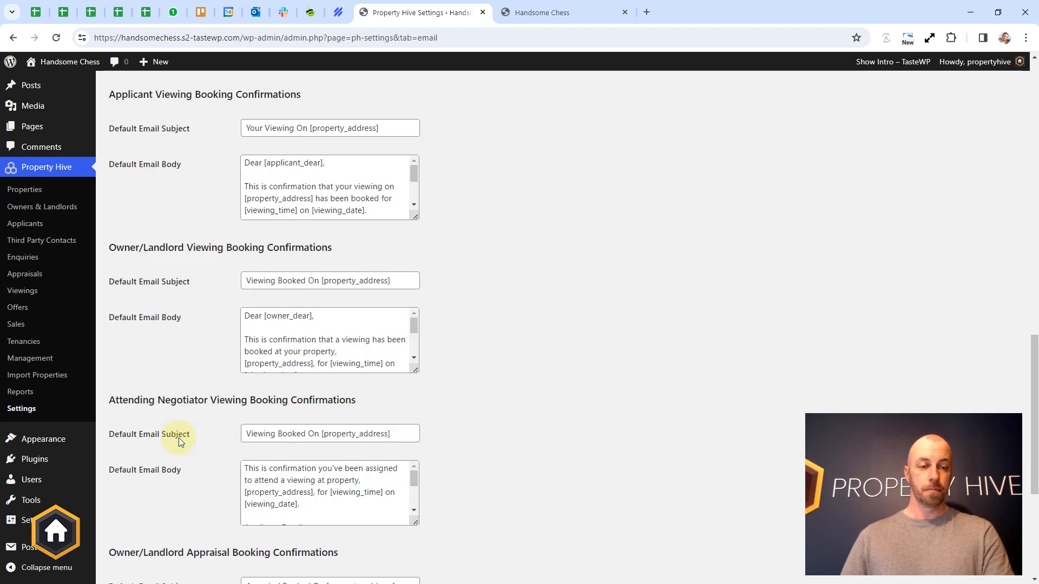
left_click(144, 522)
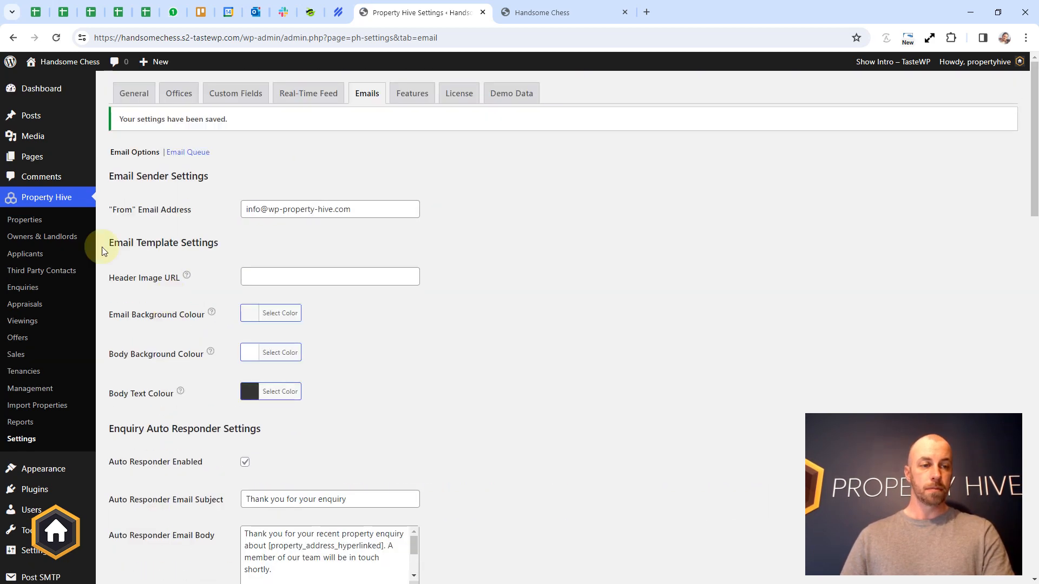
Open the hot applicant's record and check its relationship matching options and its history and notes
left_click(16, 253)
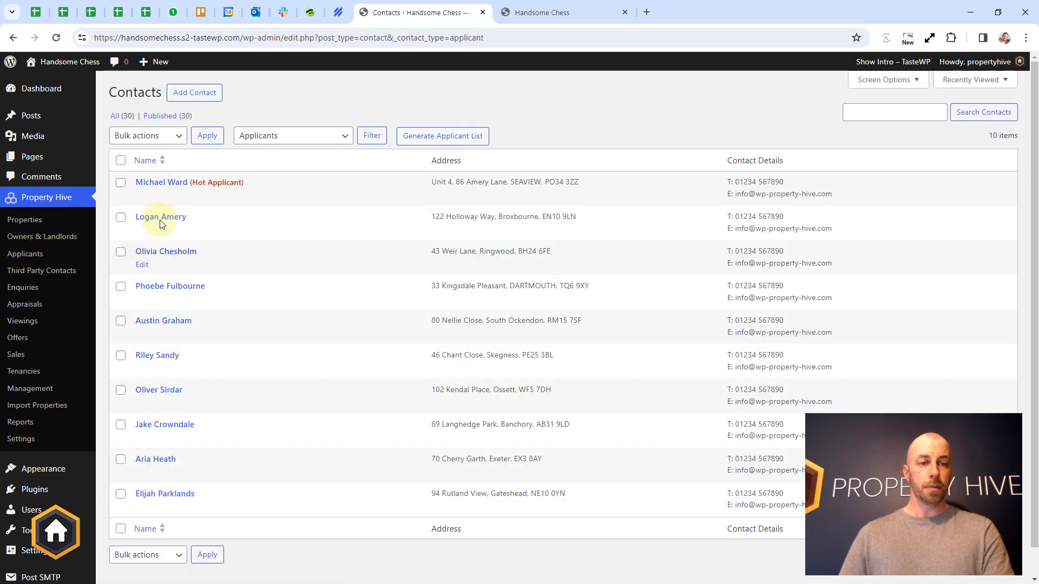
left_click(164, 182)
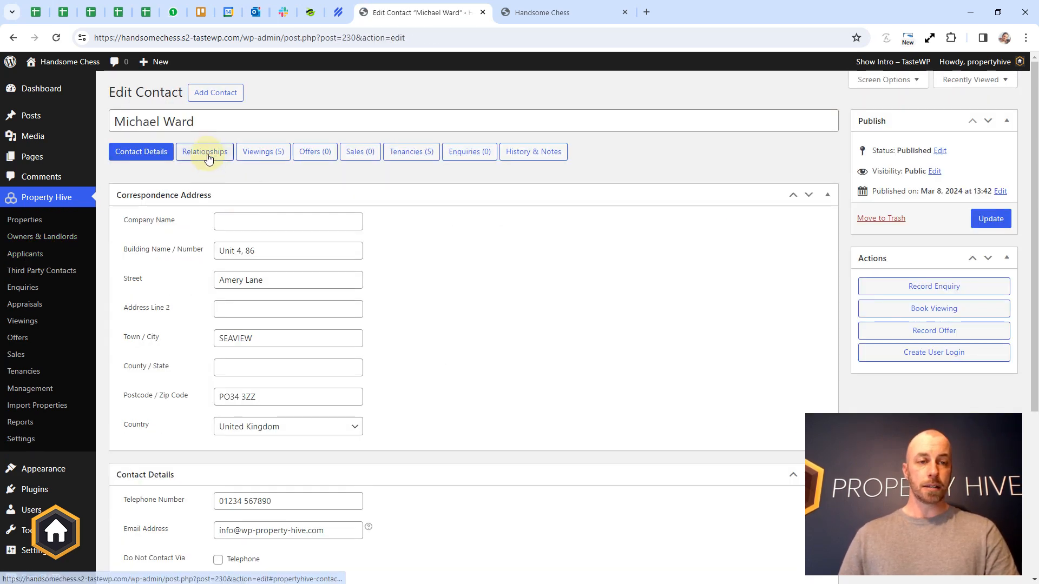
left_click(204, 152)
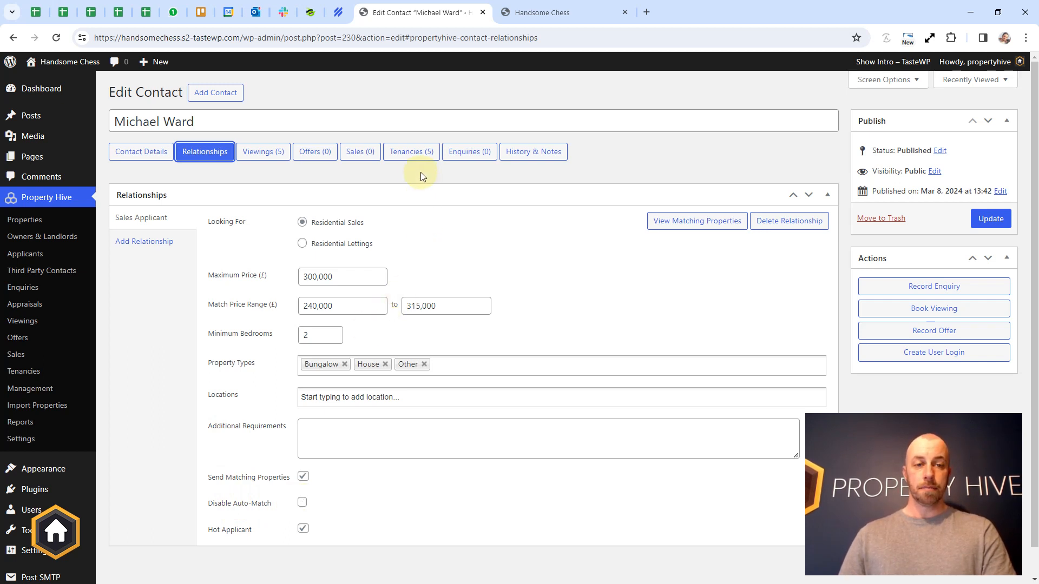
left_click(528, 154)
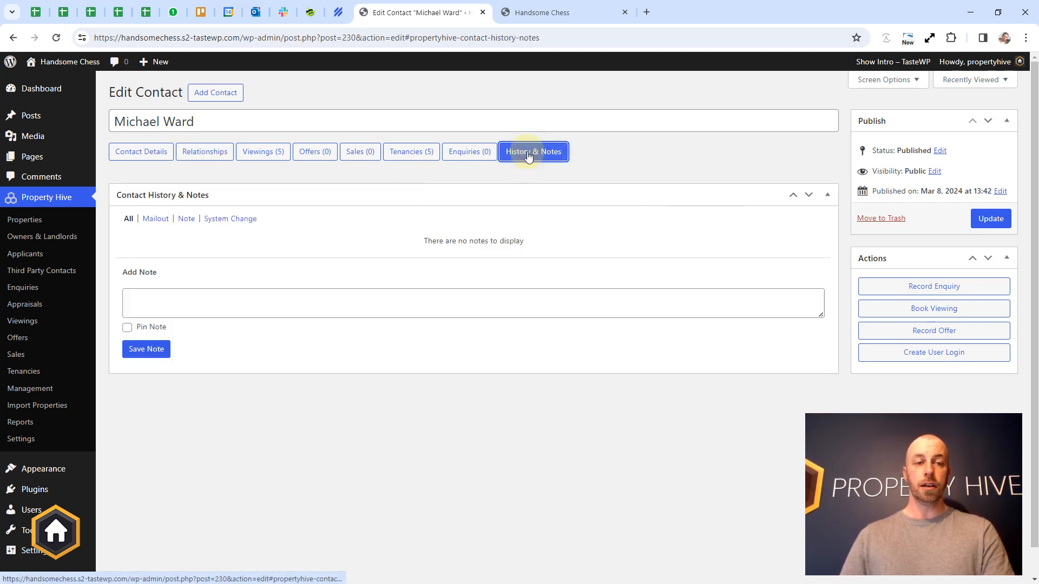